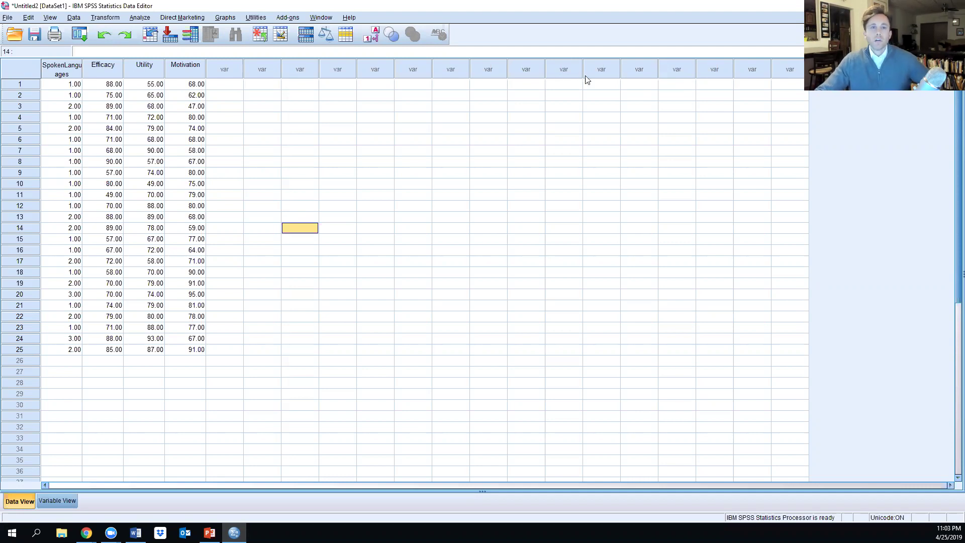
# Open the Multivariate General Linear Model dialog from the Analyze menu
pyautogui.click(280, 228)
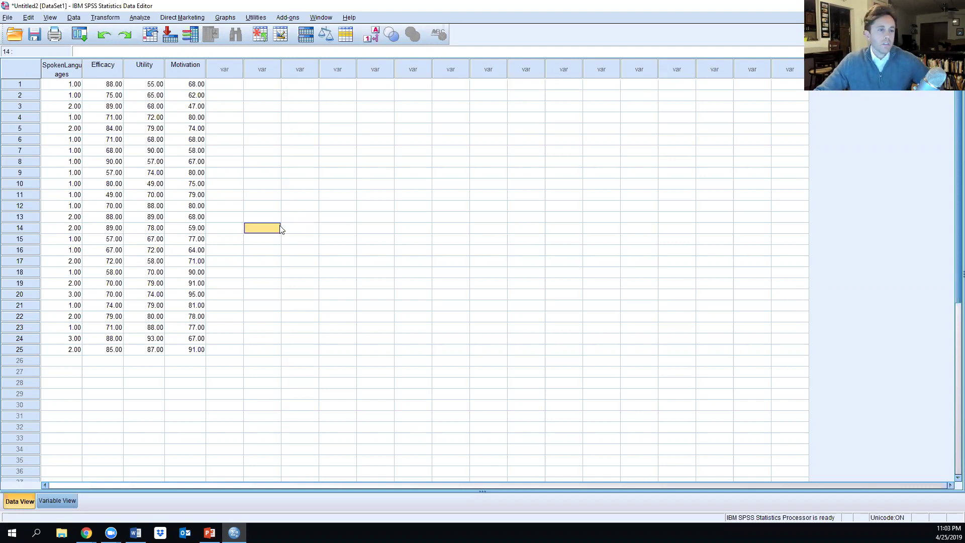
pyautogui.click(255, 261)
pyautogui.click(235, 239)
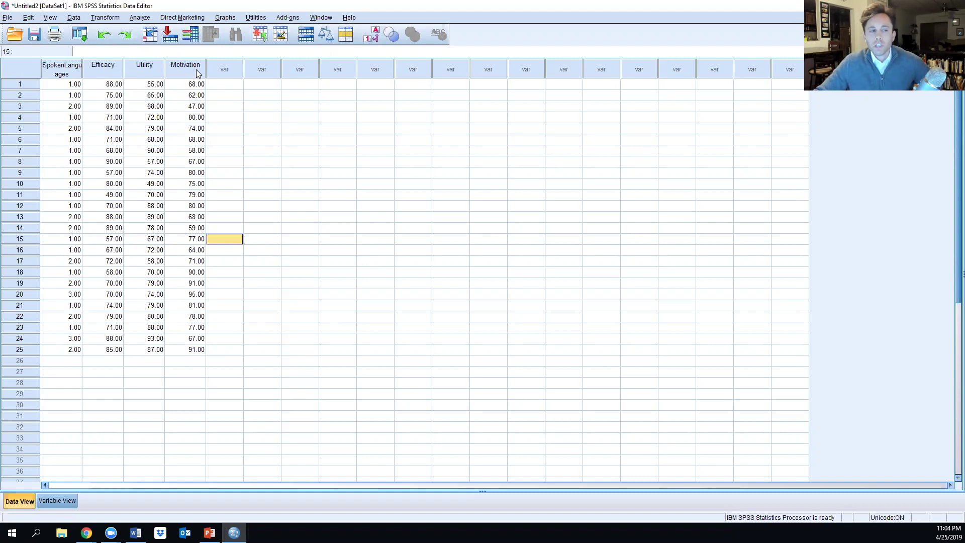
pyautogui.click(250, 151)
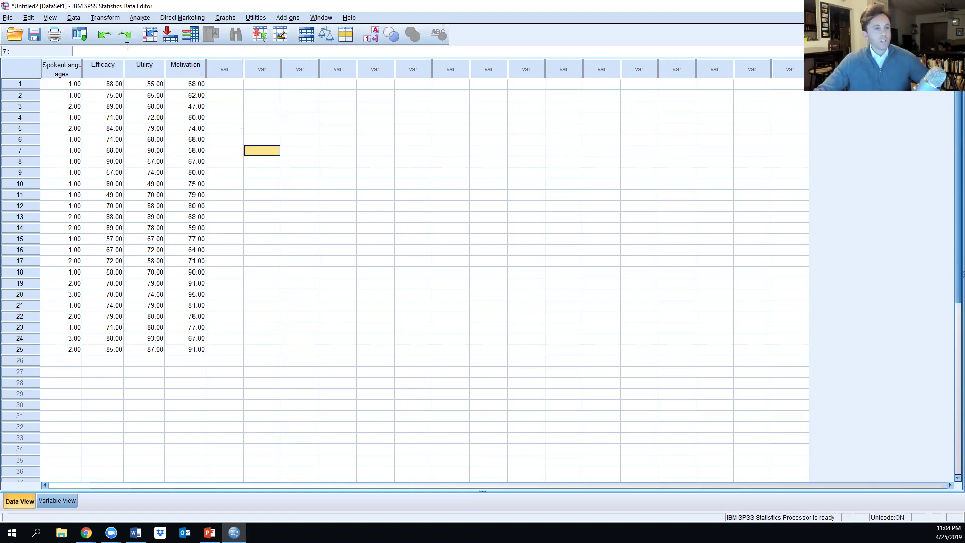
pyautogui.click(139, 20)
pyautogui.moveTo(190, 81)
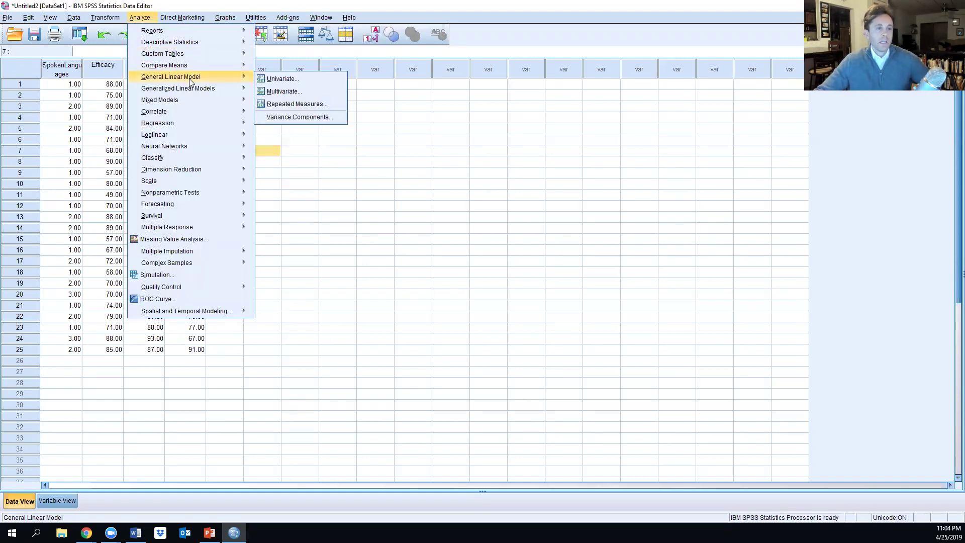
pyautogui.click(280, 91)
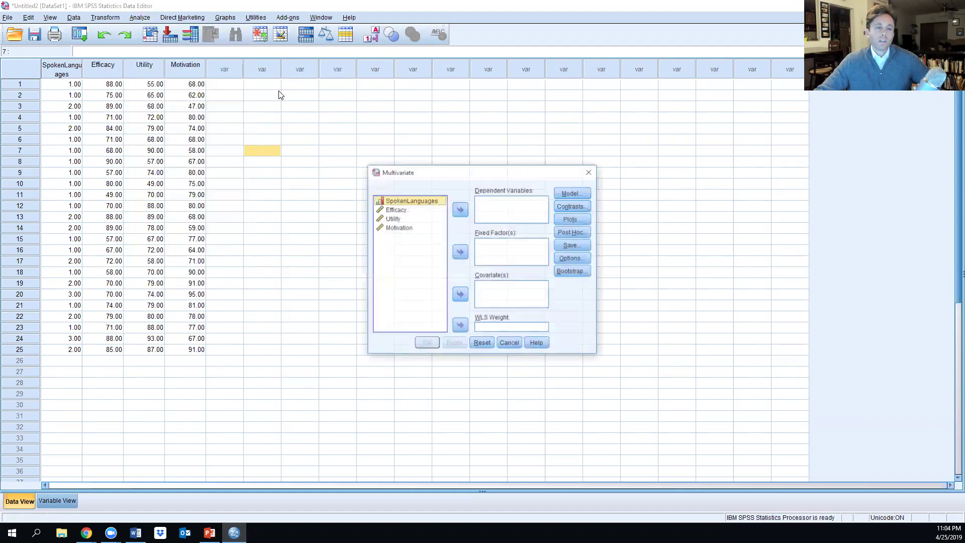
# Assign SpokenLanguages as fixed factor, Efficacy and Utility as dependents, Motivation as covariate
pyautogui.click(457, 254)
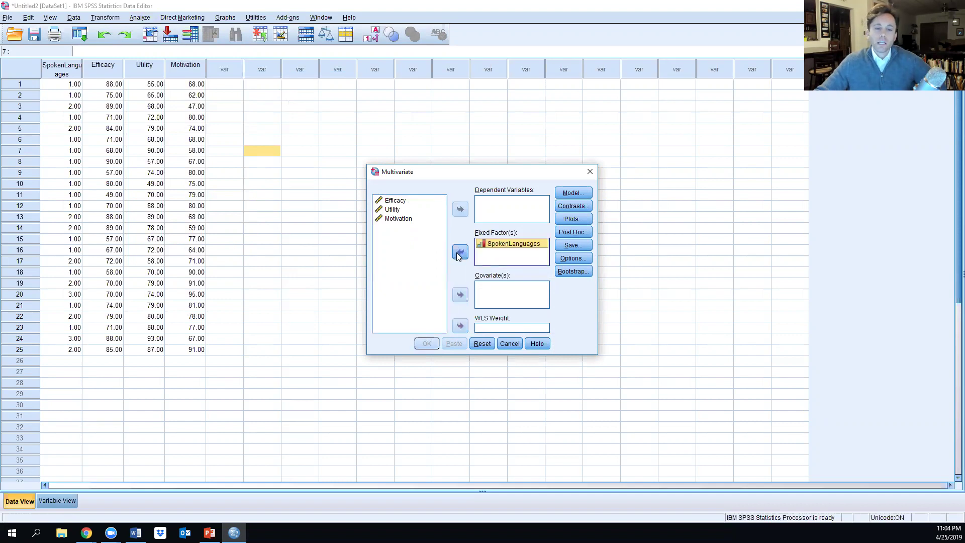
pyautogui.click(420, 200)
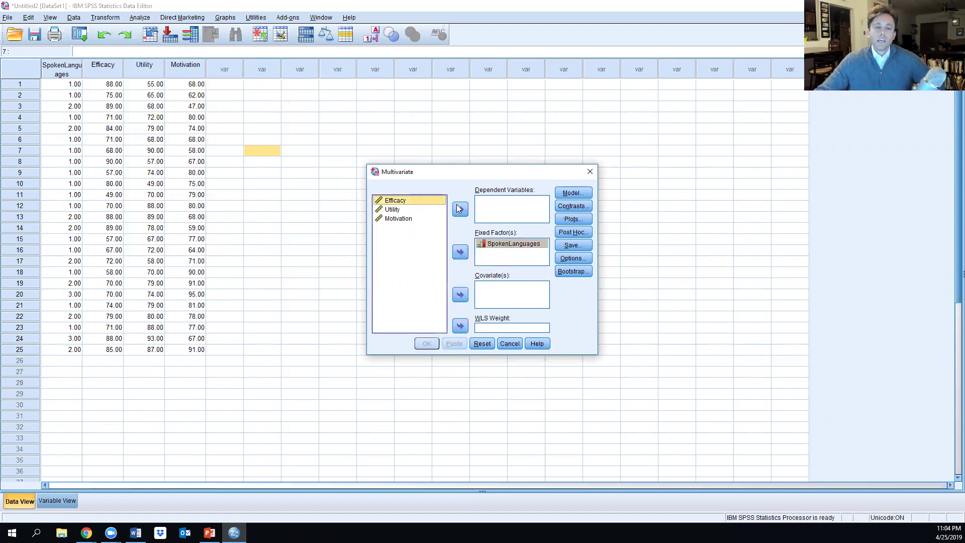
pyautogui.click(460, 209)
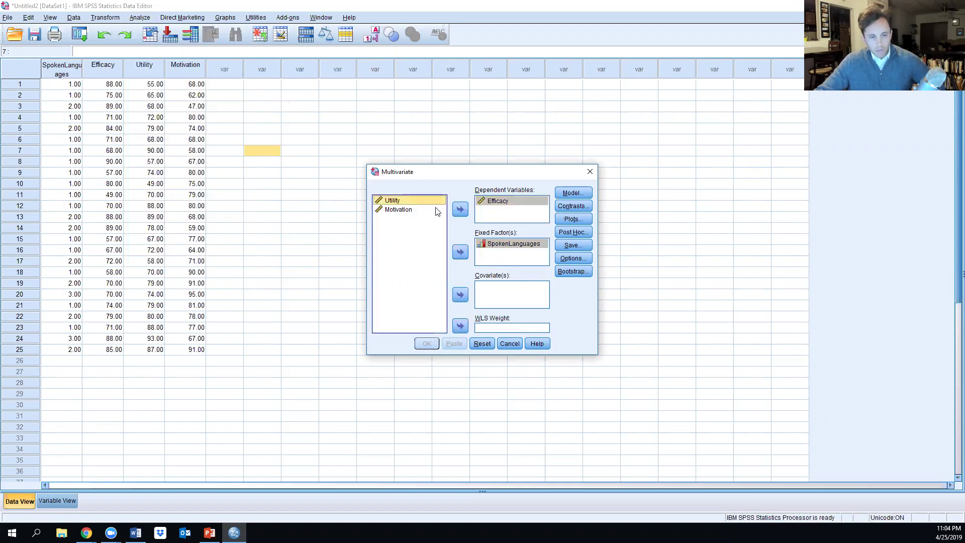
pyautogui.click(459, 211)
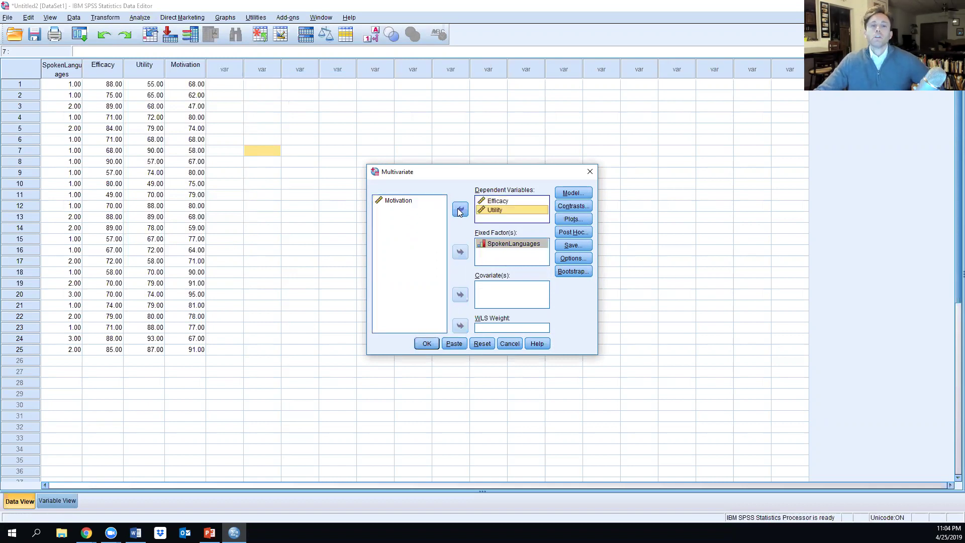
pyautogui.click(405, 200)
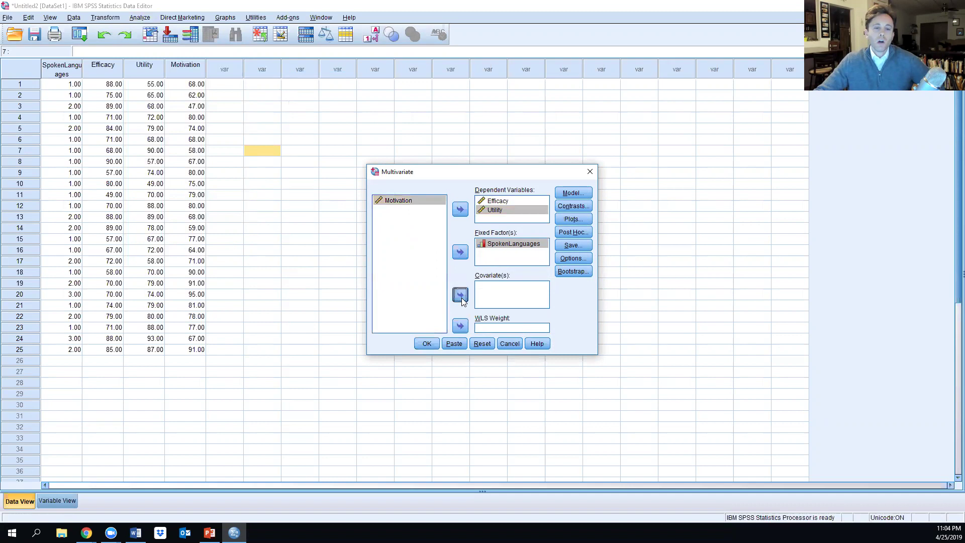
pyautogui.click(460, 295)
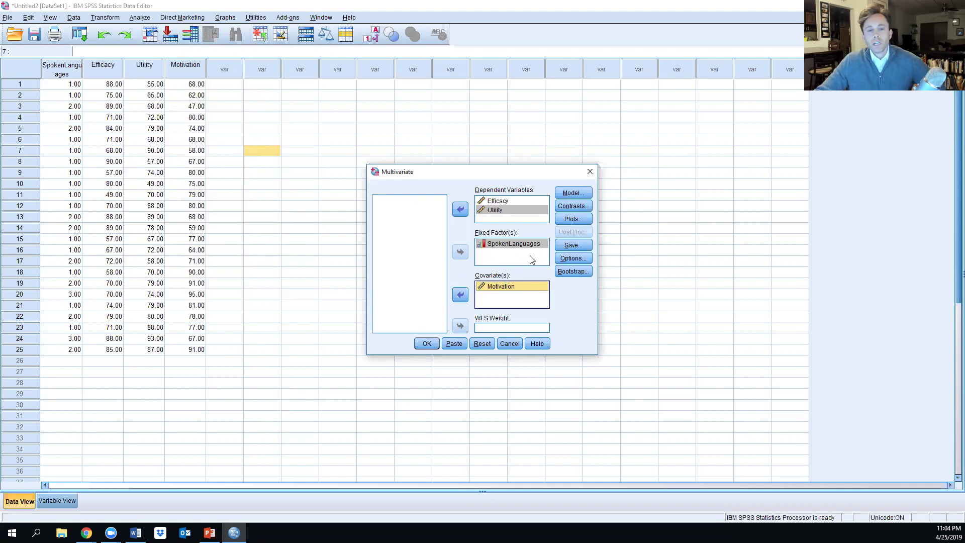
# Leave the model as Full factorial and add a profile plot with SpokenLanguages on the horizontal axis
pyautogui.click(573, 193)
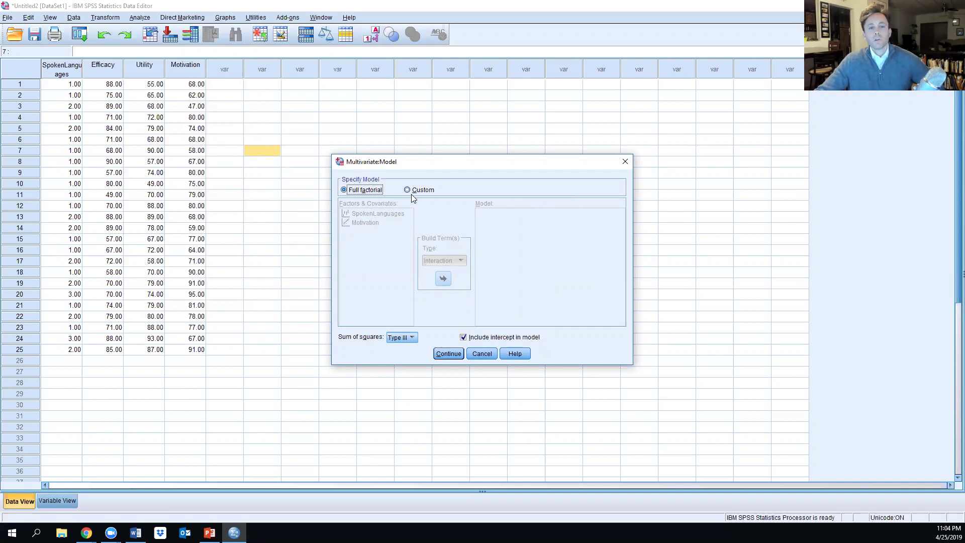
pyautogui.click(445, 354)
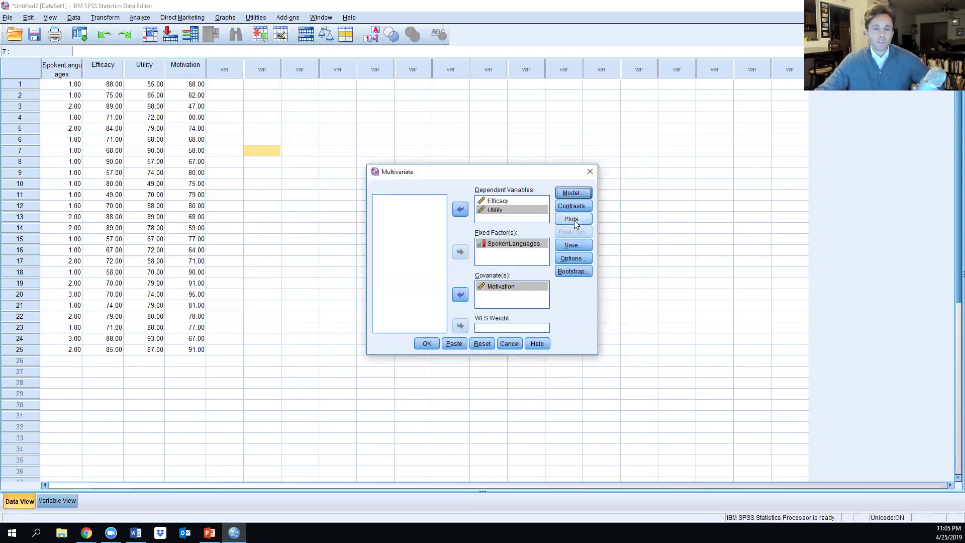
pyautogui.click(574, 219)
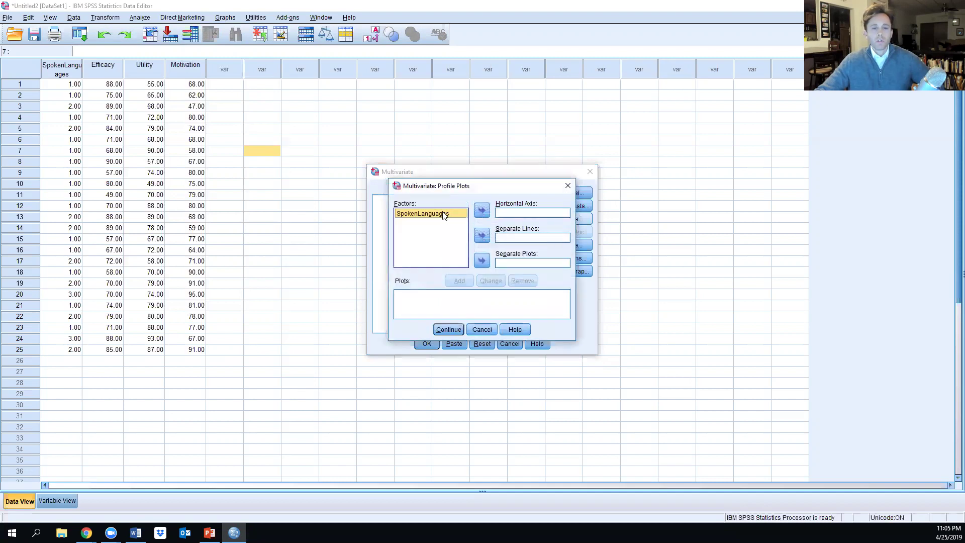
pyautogui.click(482, 210)
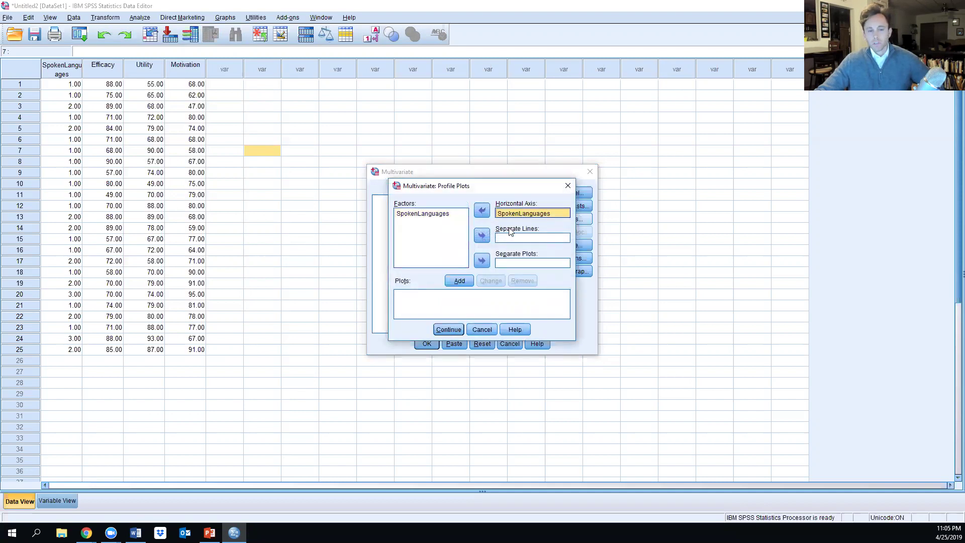
pyautogui.click(458, 281)
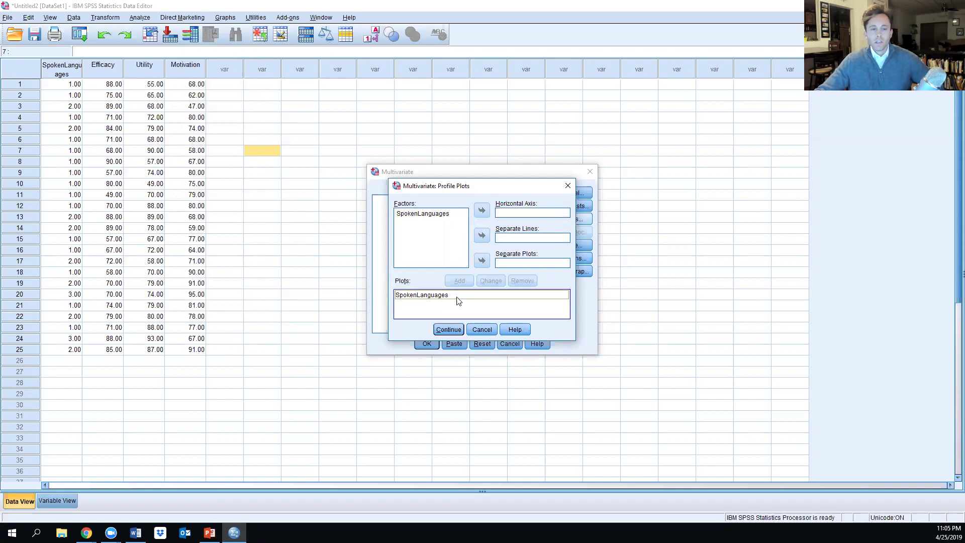
pyautogui.click(448, 330)
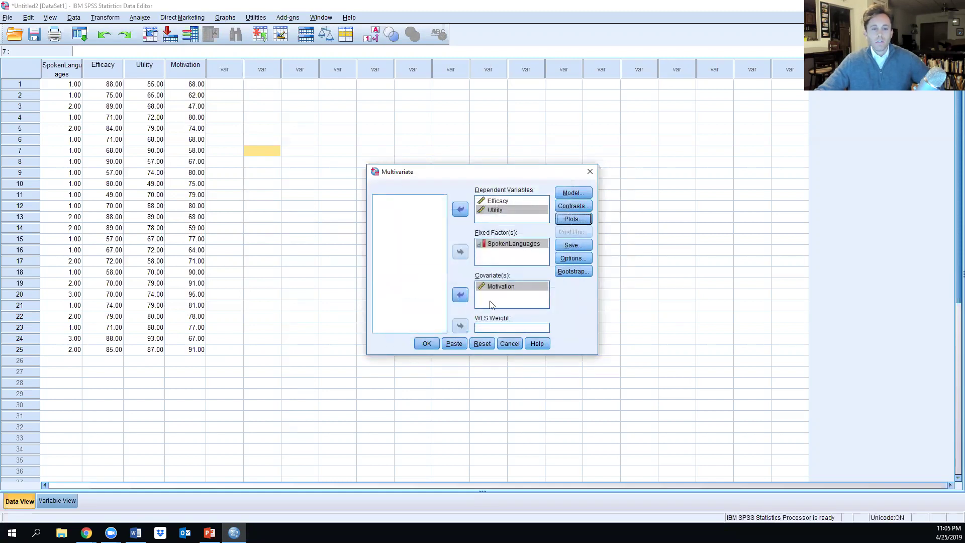
# Display means for SpokenLanguages and enable descriptive statistics, effect size estimates and homogeneity tests
pyautogui.click(572, 259)
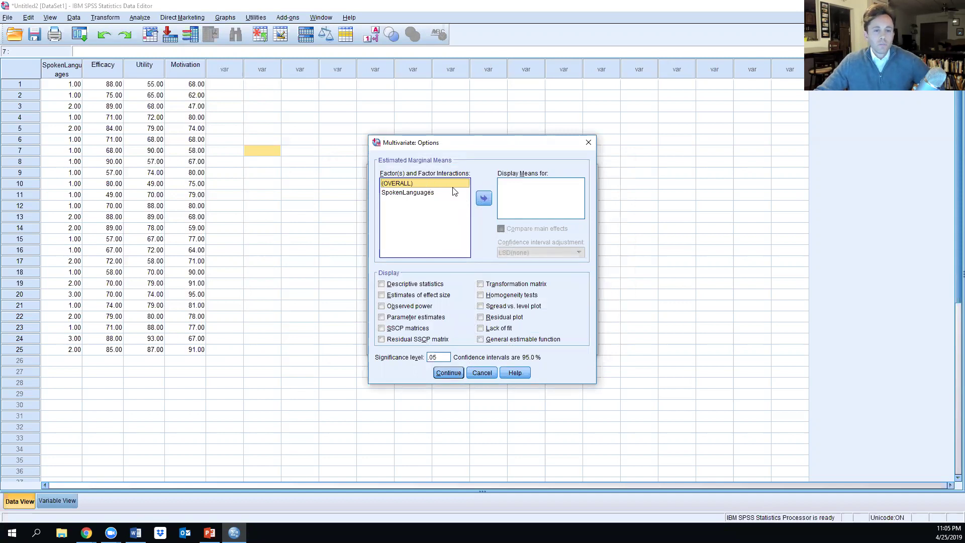
pyautogui.click(484, 198)
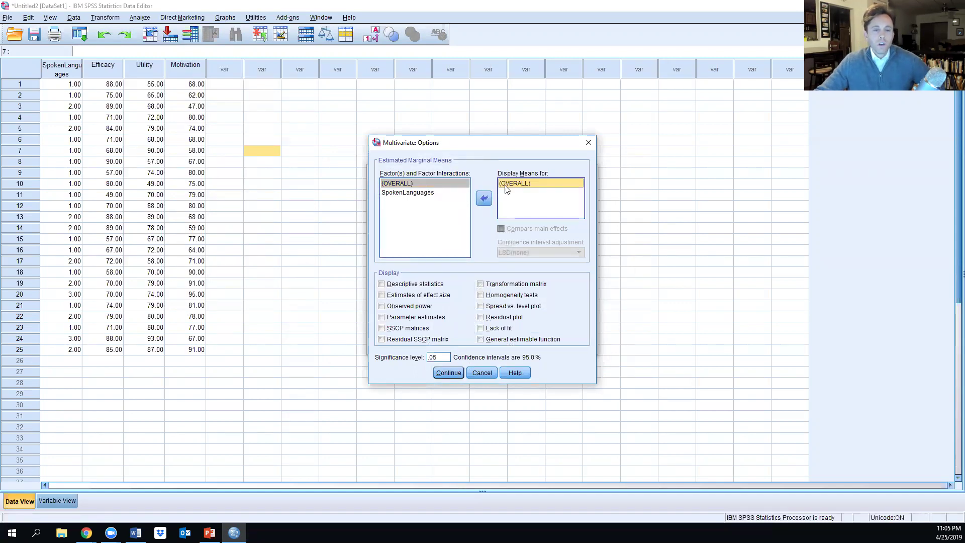
pyautogui.click(484, 198)
pyautogui.click(409, 192)
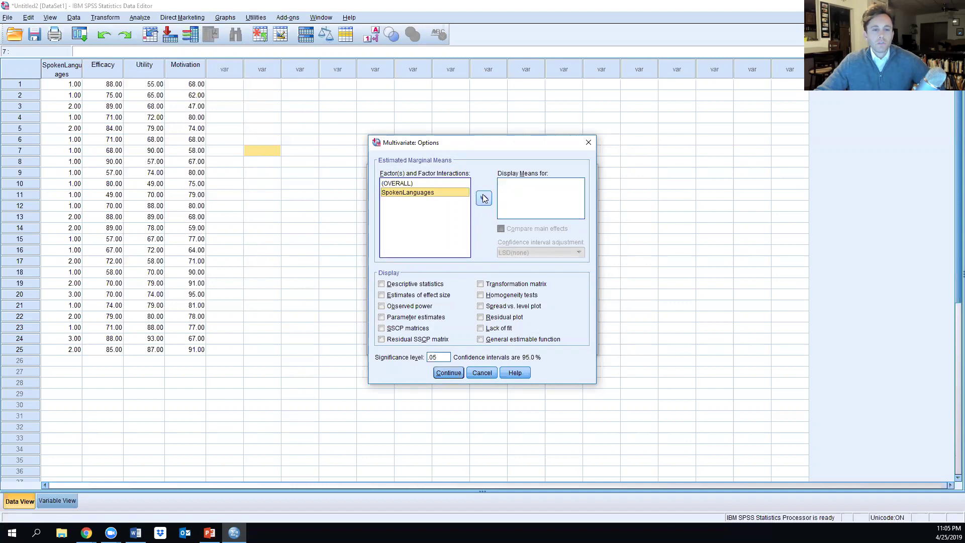
pyautogui.click(484, 198)
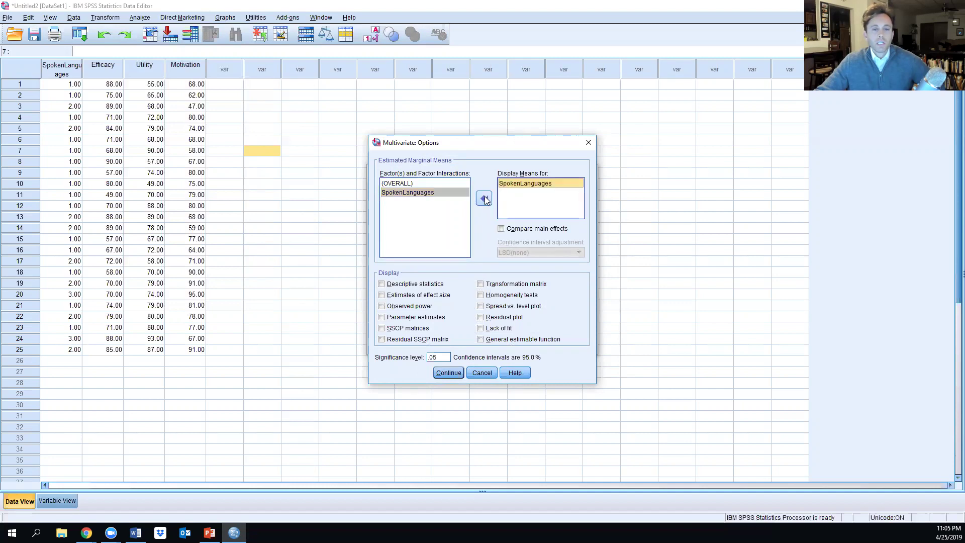
pyautogui.click(421, 285)
pyautogui.click(421, 297)
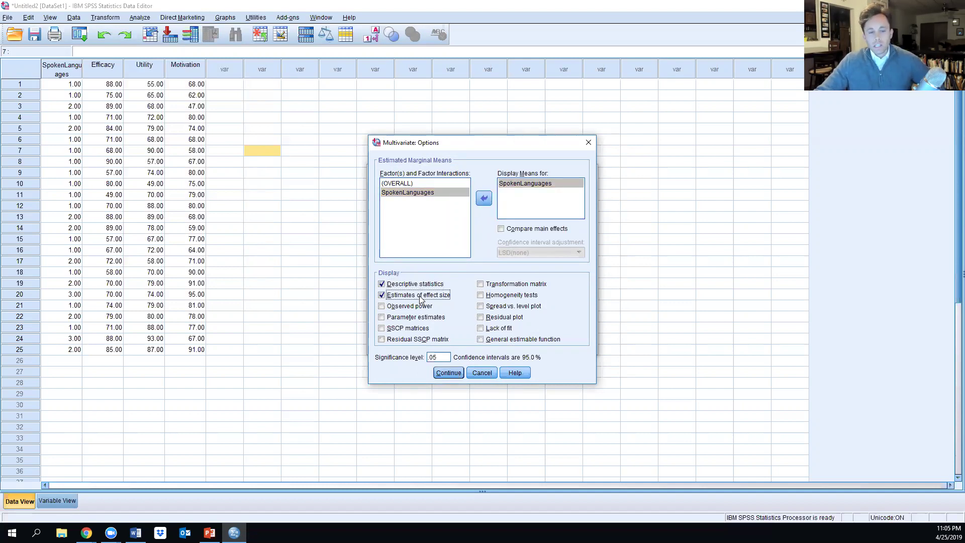
pyautogui.click(497, 295)
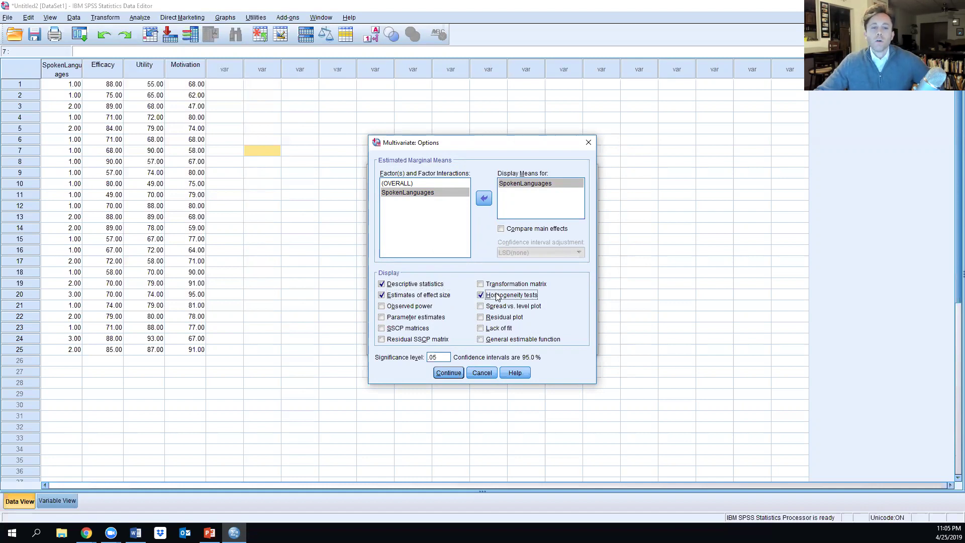
# Run the MANCOVA and highlight the Between-Subjects Factors table to review group sizes
pyautogui.click(450, 373)
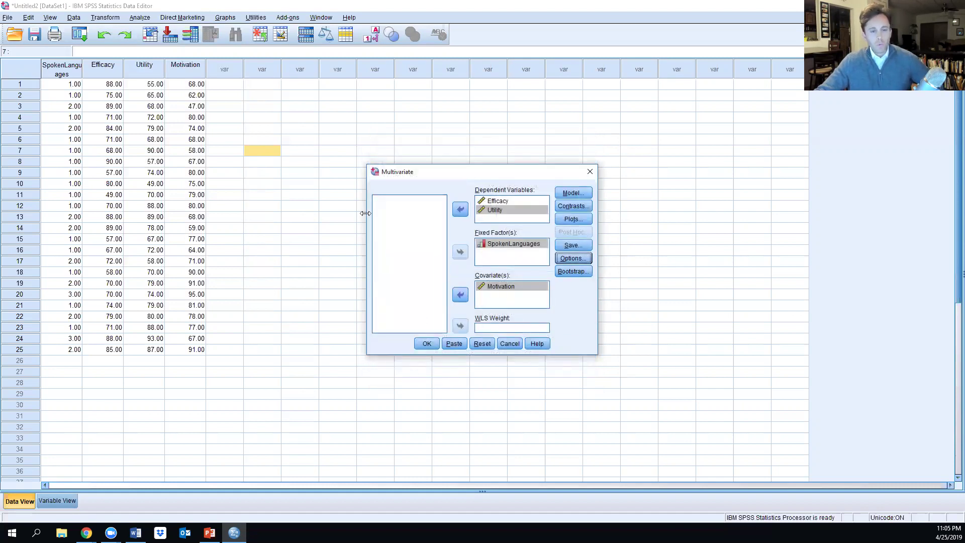
pyautogui.click(429, 344)
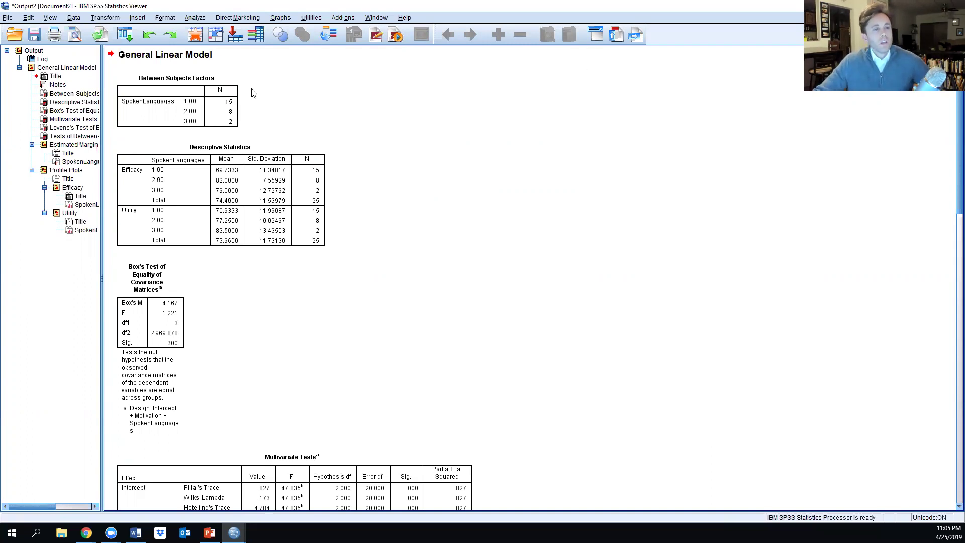
pyautogui.click(231, 90)
pyautogui.click(161, 135)
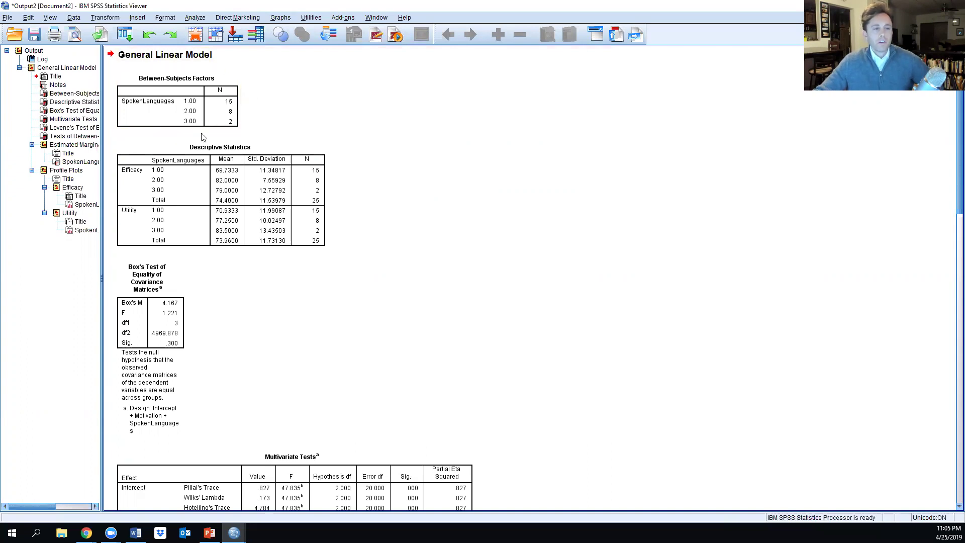
pyautogui.click(234, 126)
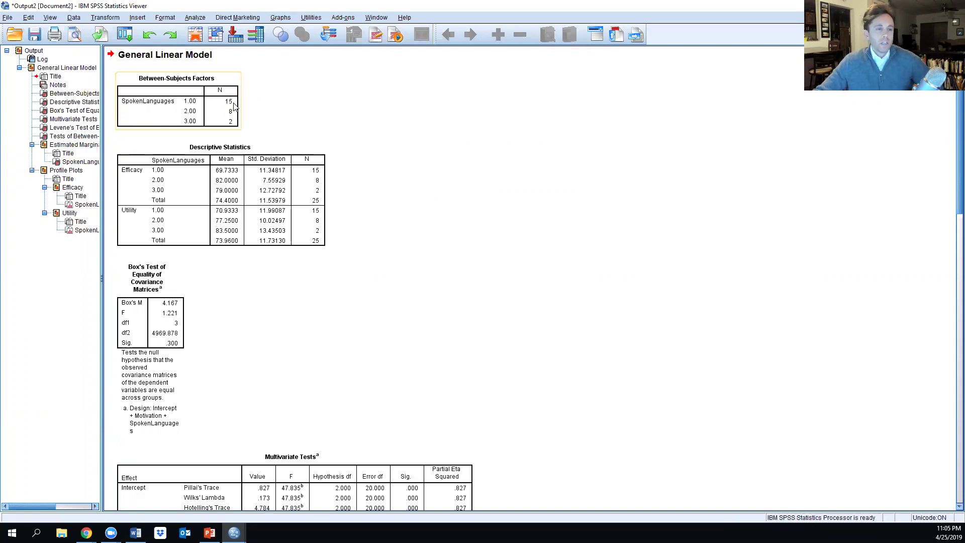
pyautogui.click(256, 117)
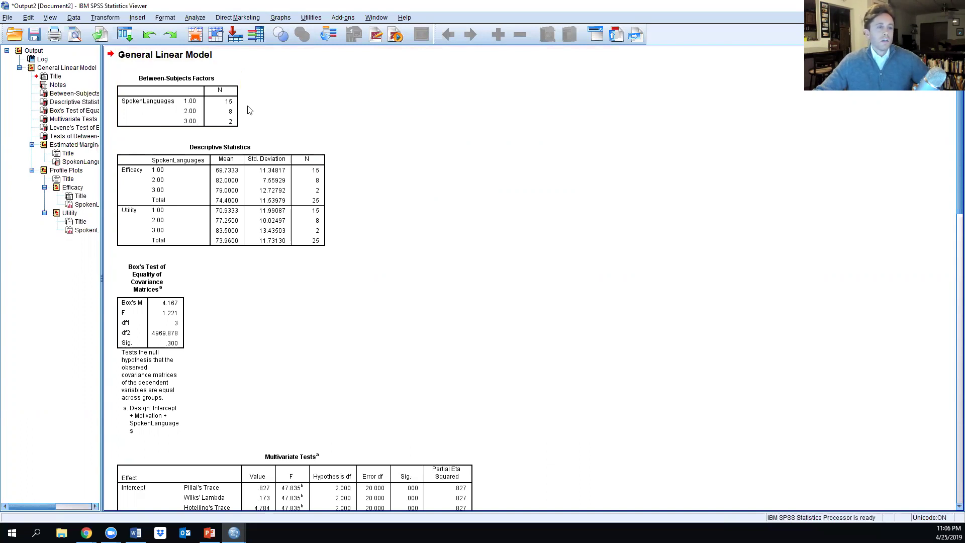
pyautogui.click(236, 110)
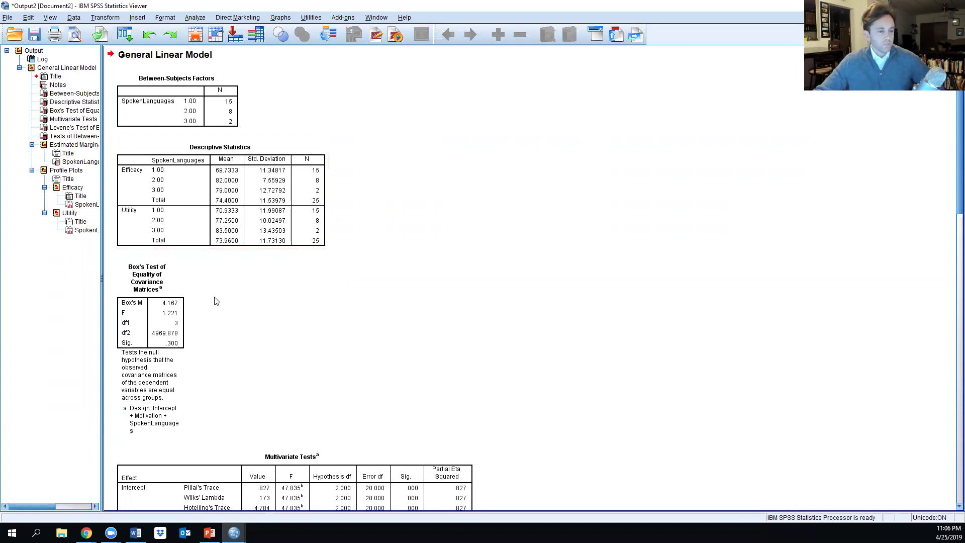
# Scroll the output down to Box's Test and the Multivariate Tests table
pyautogui.scroll(-3, 201, 322)
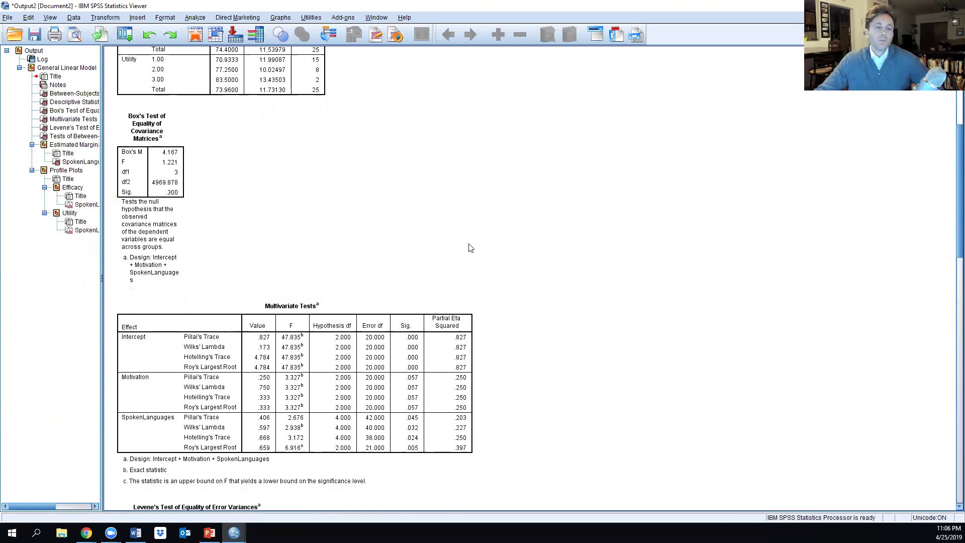
# Scroll back and forth through the output and select the Multivariate Tests table
pyautogui.scroll(-3, 470, 247)
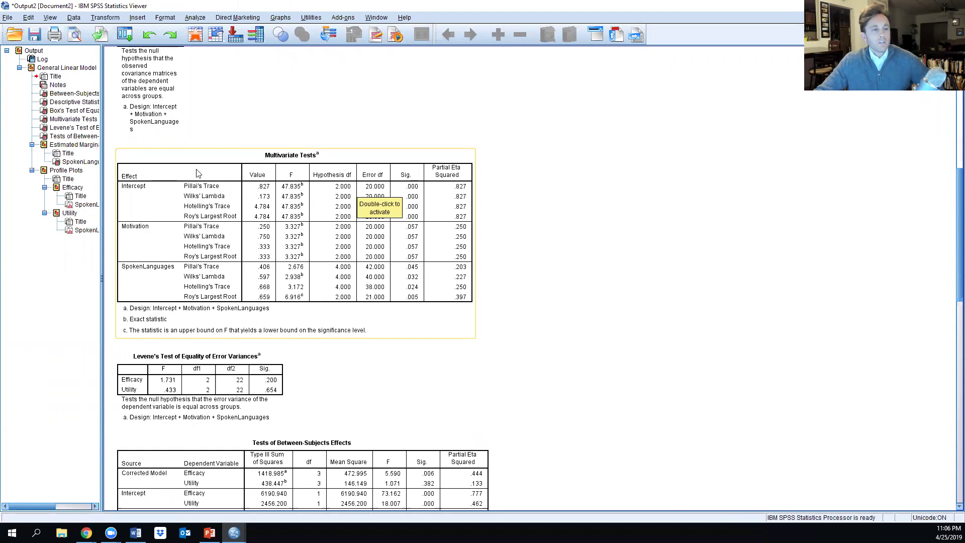
pyautogui.scroll(3, 197, 173)
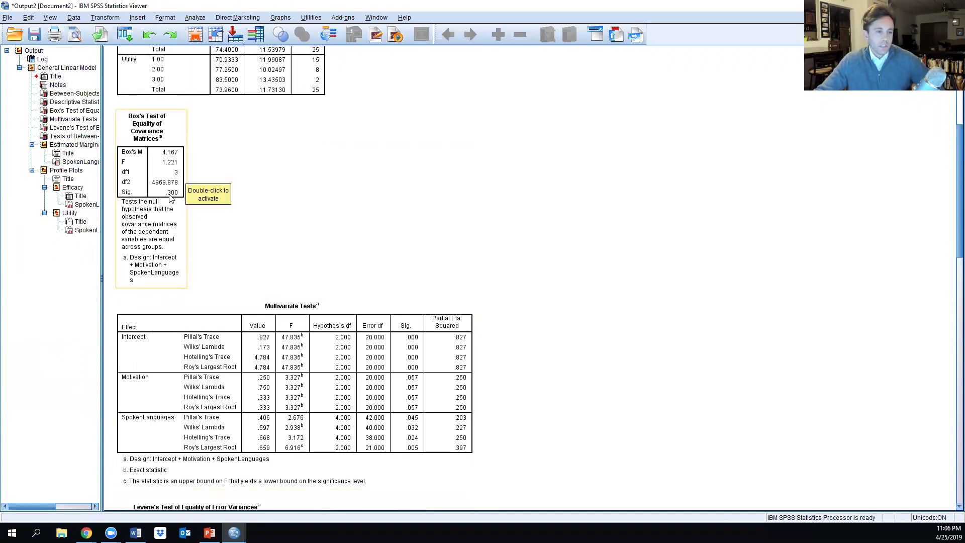
pyautogui.scroll(-3, 210, 301)
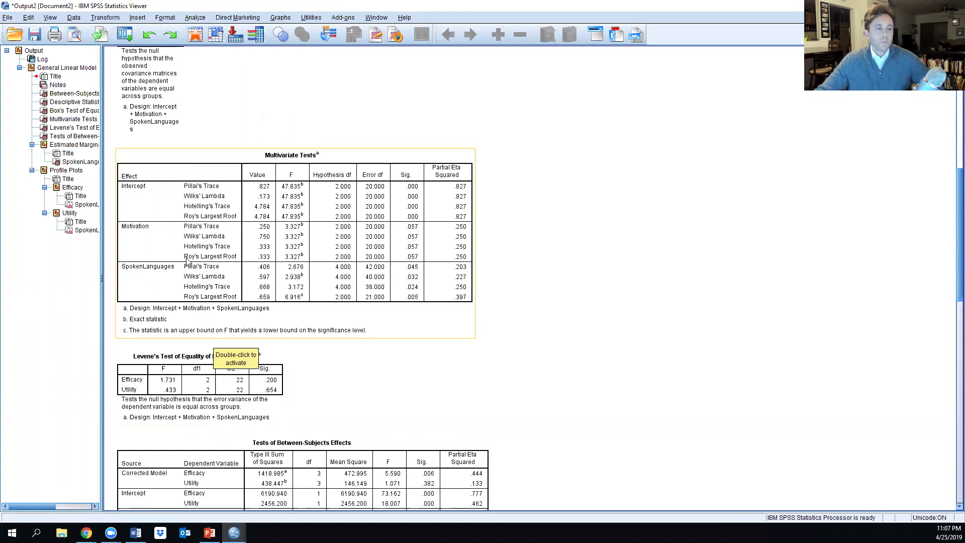
pyautogui.scroll(5, 185, 260)
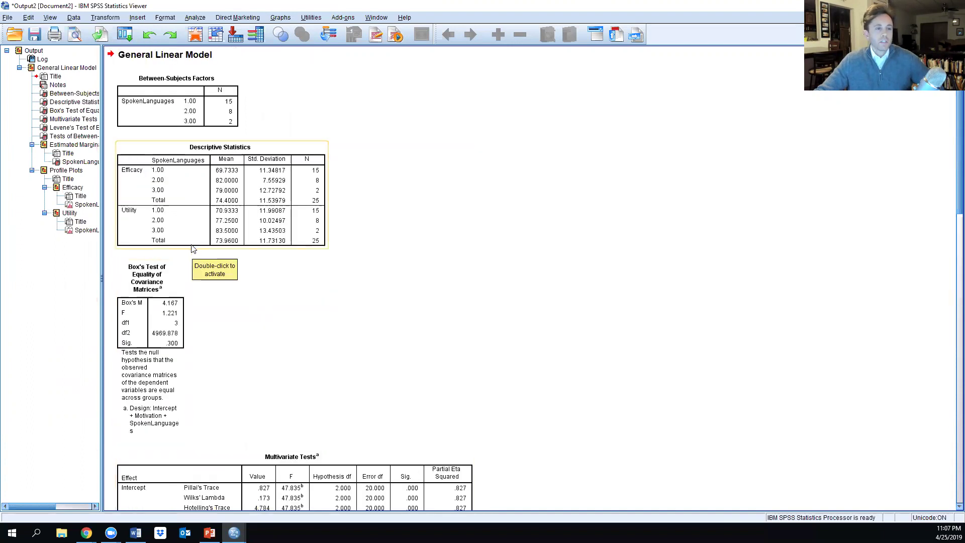
pyautogui.scroll(-3, 186, 256)
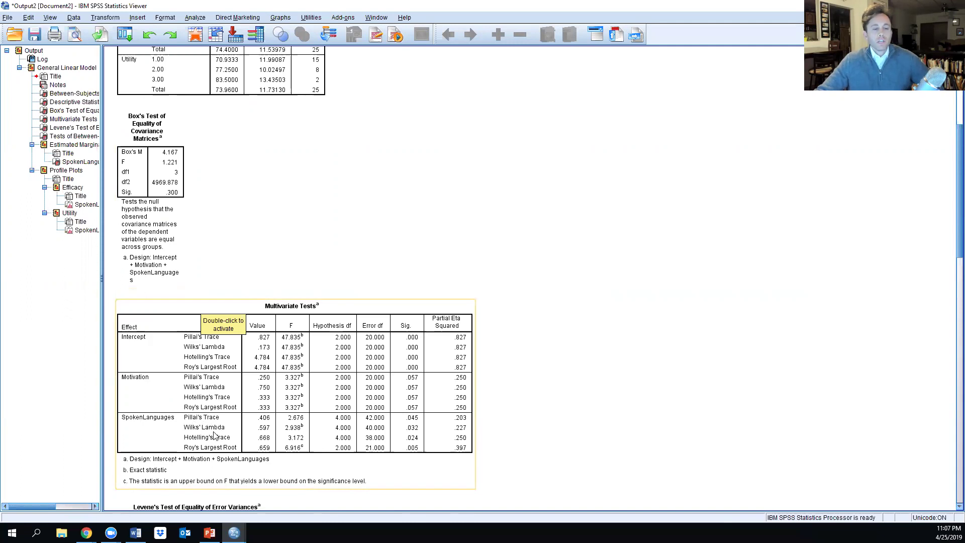
pyautogui.scroll(-5, 259, 425)
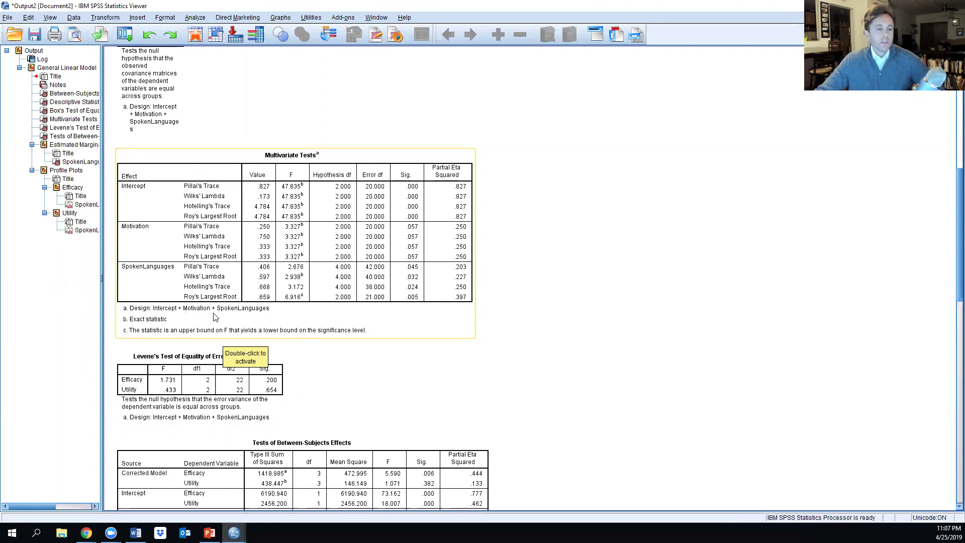
pyautogui.scroll(10, 233, 285)
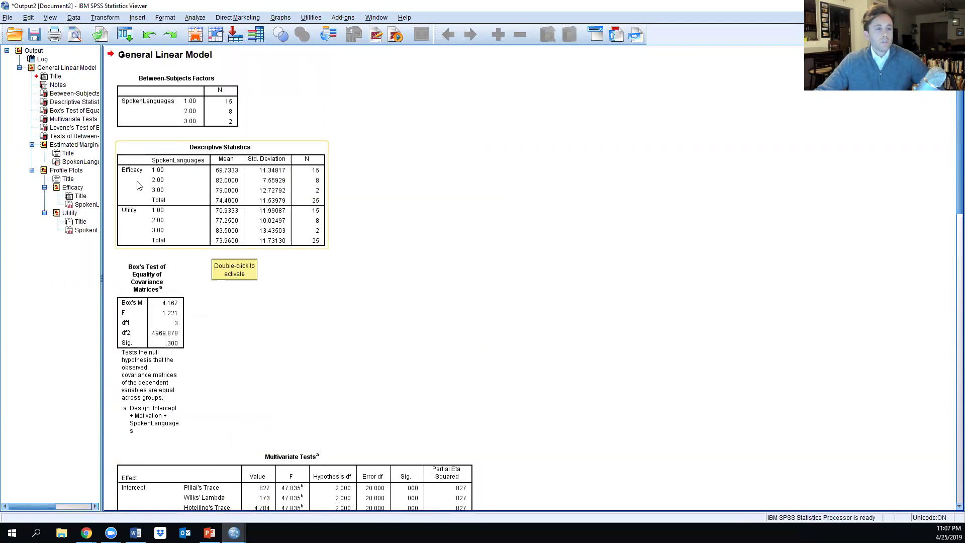
pyautogui.scroll(-6, 292, 330)
pyautogui.click(292, 329)
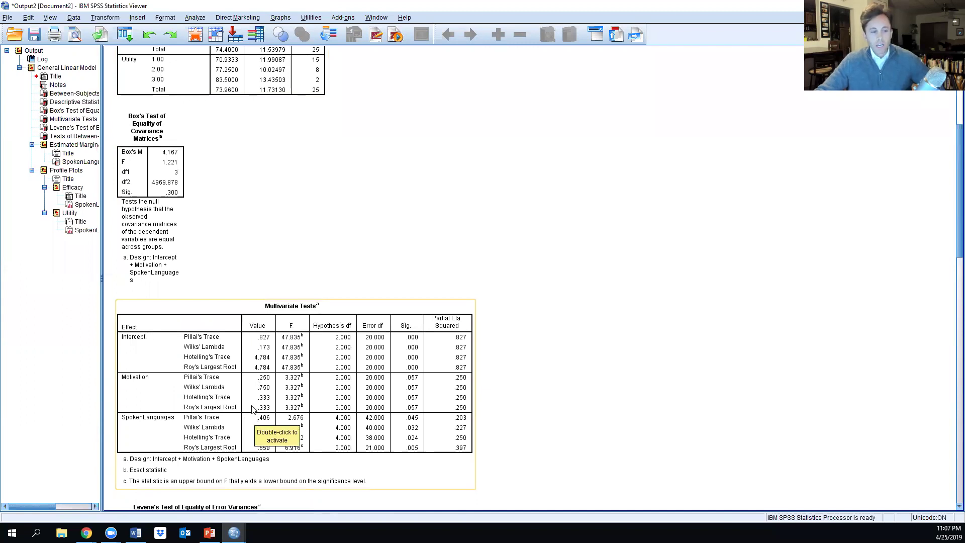
# Select the Tests of Between-Subjects Effects and Levene's Test tables
pyautogui.scroll(-5, 290, 384)
pyautogui.click(290, 380)
pyautogui.click(277, 257)
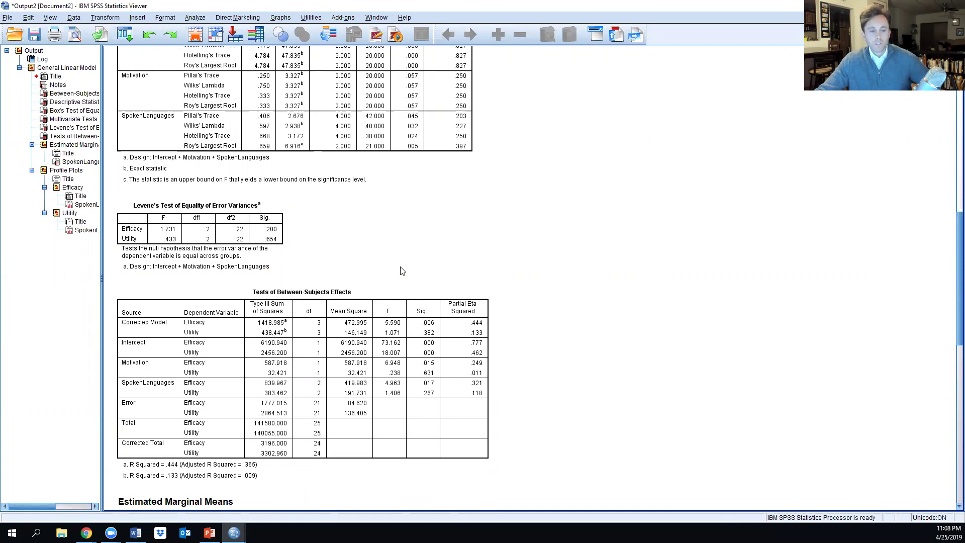
# Scroll past the between-subjects effects to the SpokenLanguages Estimated Marginal Means table
pyautogui.scroll(-3, 402, 272)
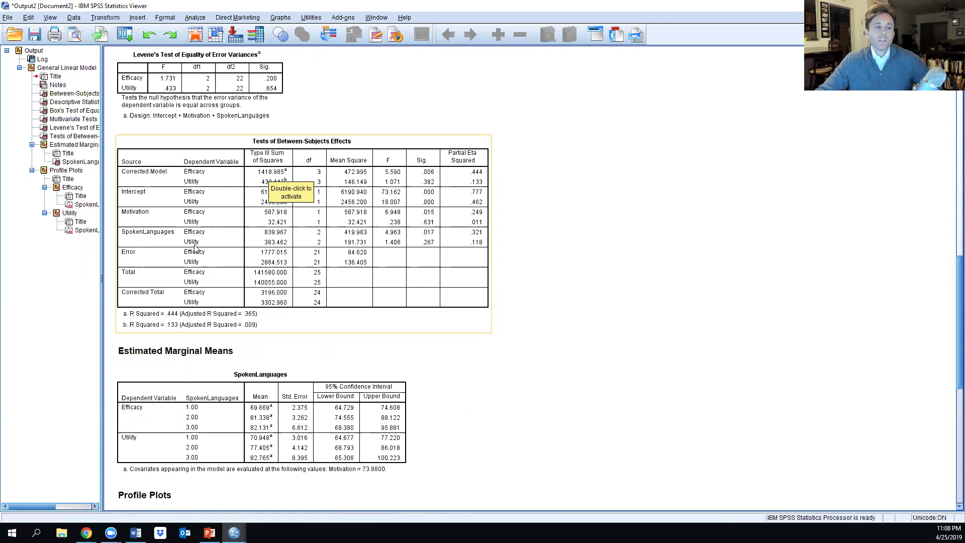
pyautogui.scroll(3, 194, 146)
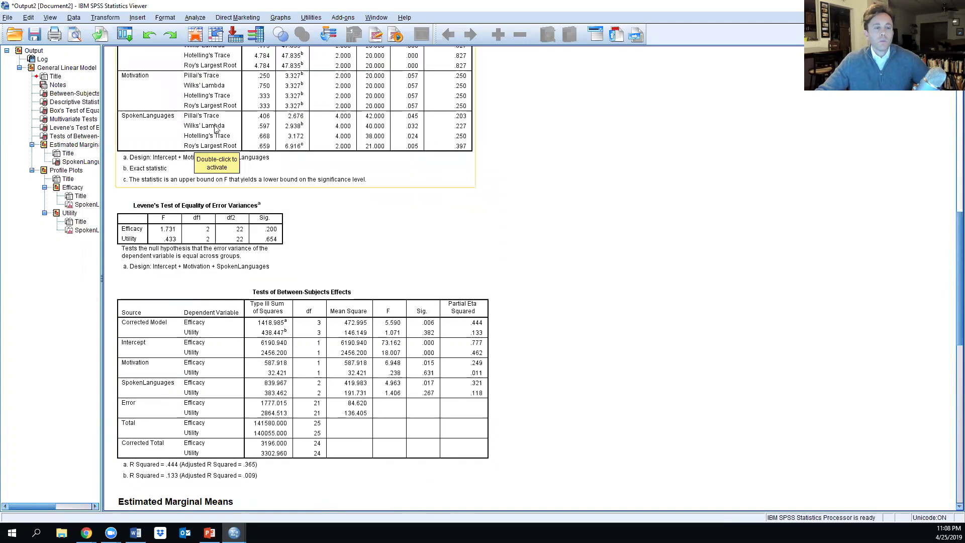
pyautogui.scroll(-3, 162, 273)
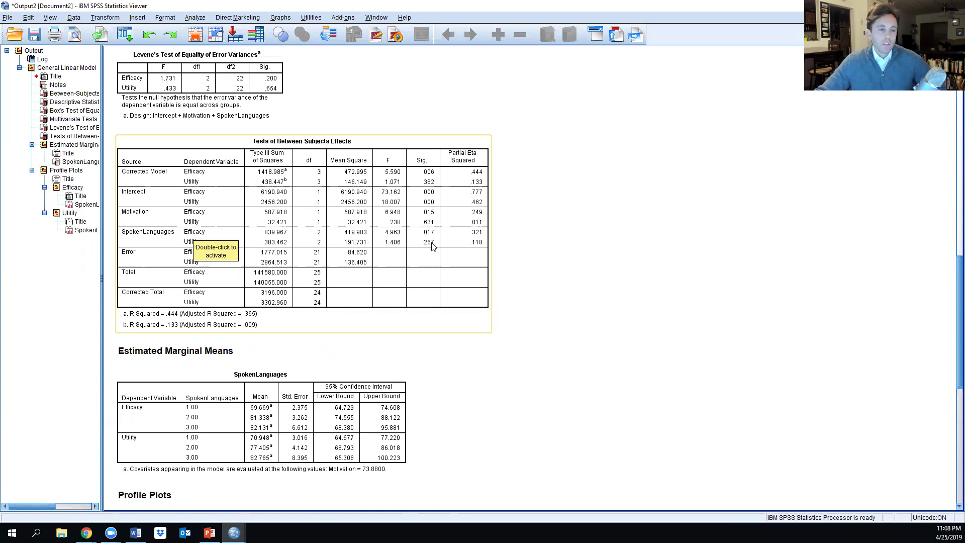
pyautogui.scroll(5, 405, 241)
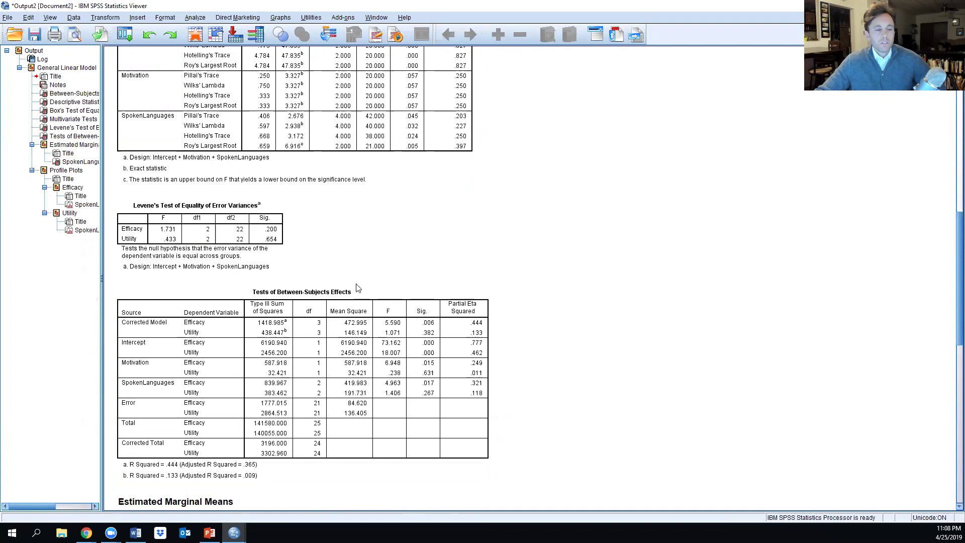
pyautogui.scroll(-10, 355, 291)
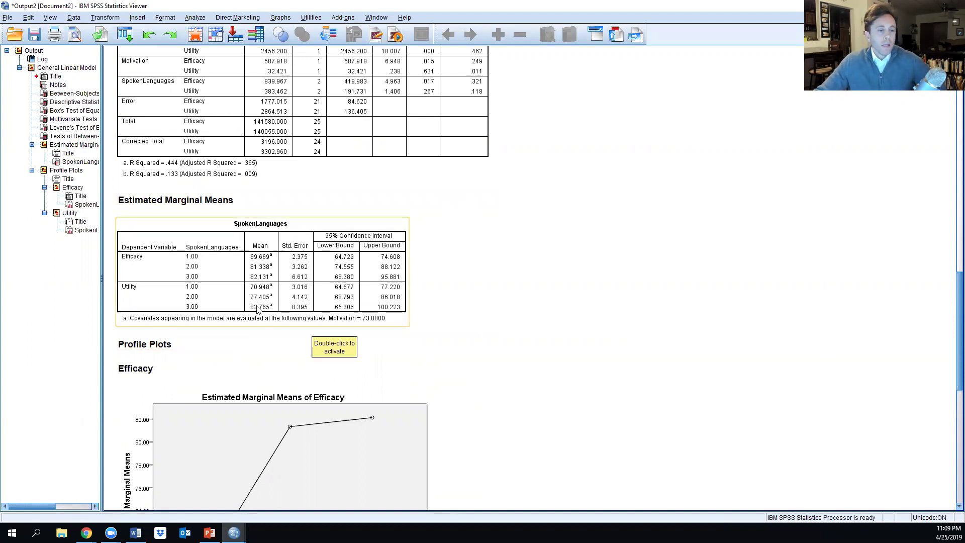
# Scroll down to the Efficacy profile plot of estimated marginal means
pyautogui.scroll(-3, 303, 330)
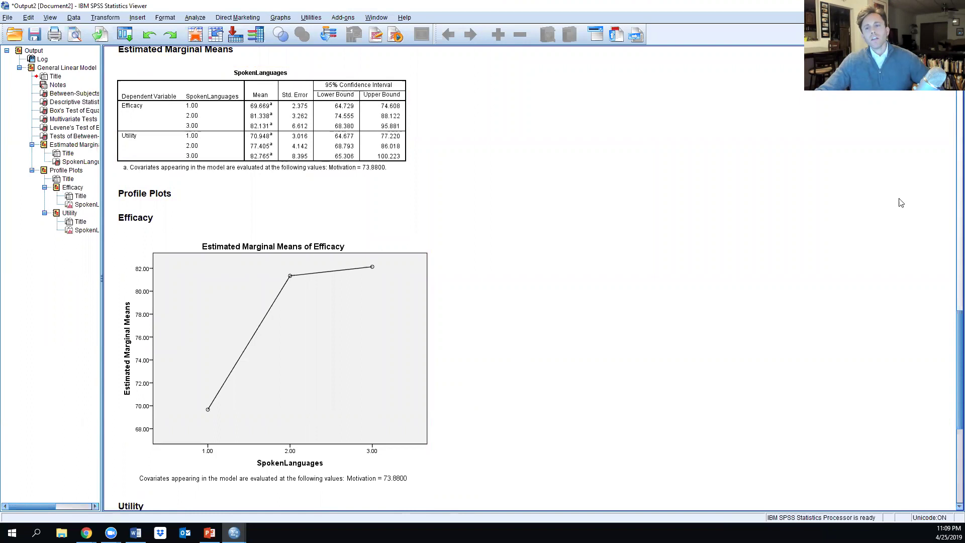
pyautogui.scroll(-3, 309, 287)
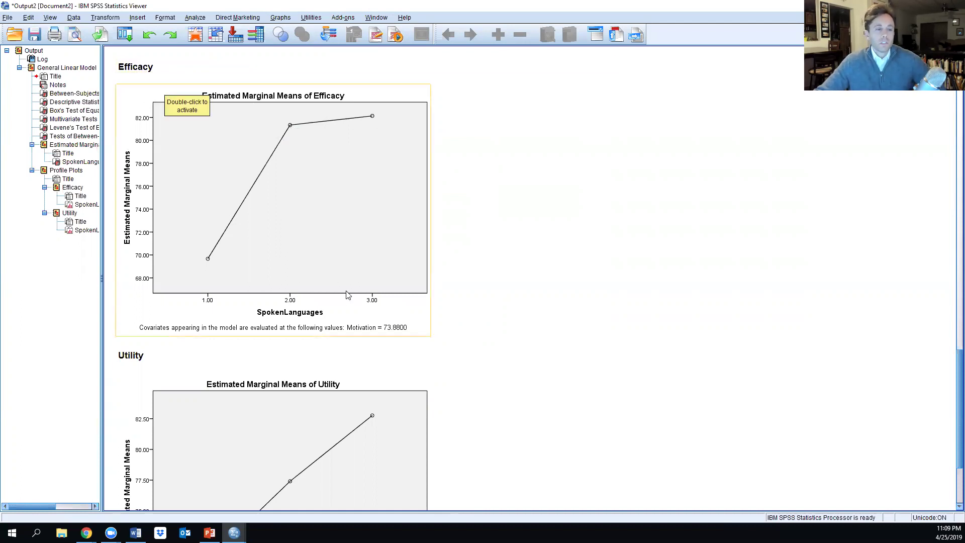
# Scroll down until the Utility profile plot is fully visible
pyautogui.scroll(-3, 341, 296)
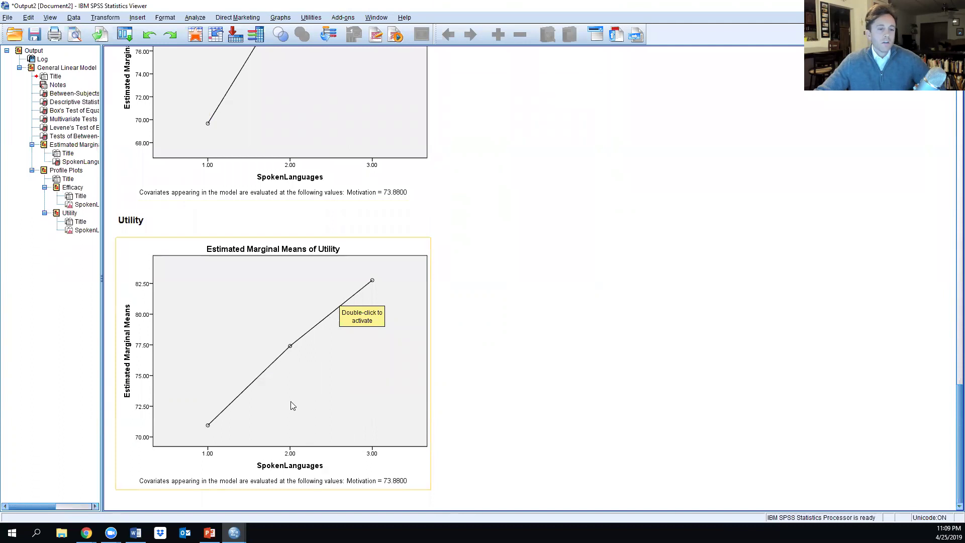